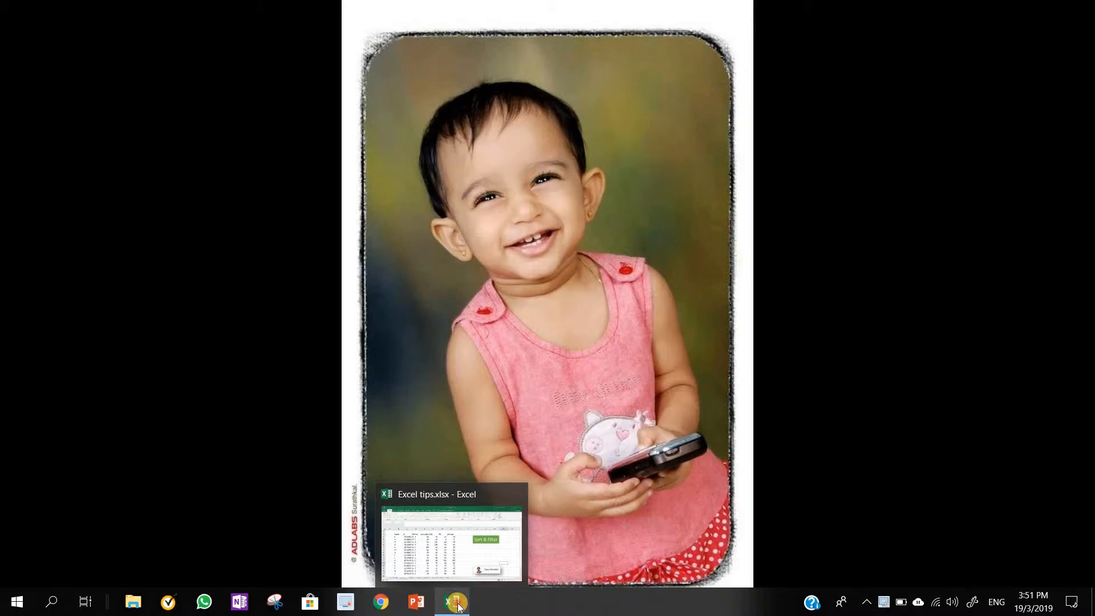
Switch to the Excel tips.xlsx workbook and examine the student table, especially its Name and Mentor columns
{"action": "left_click", "coordinate": [458, 606]}
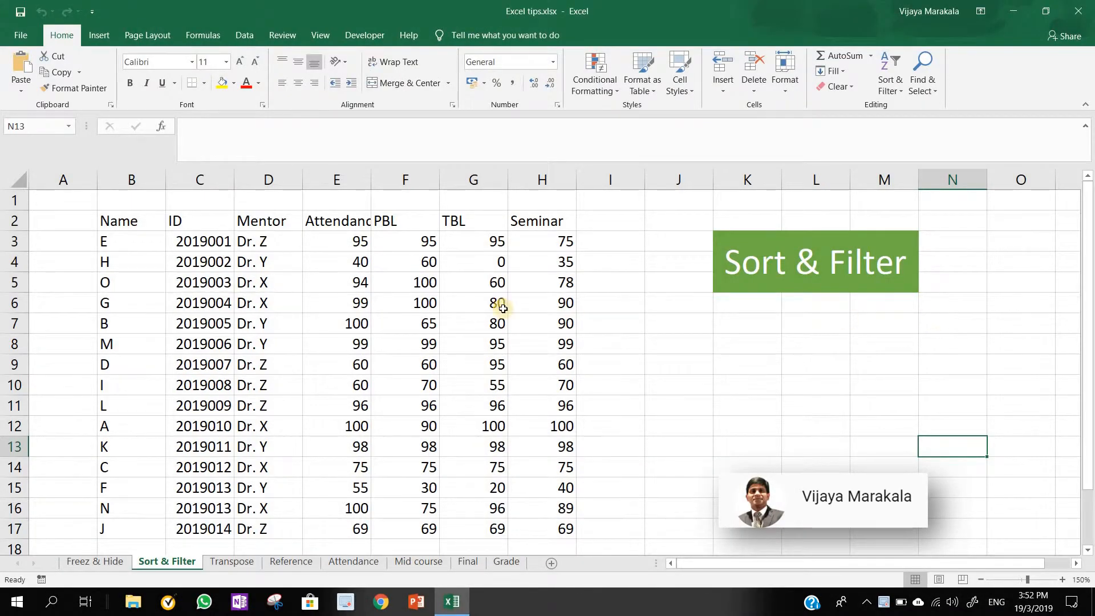
{"action": "mouse_move", "coordinate": [122, 218]}
{"action": "left_mouse_down"}
{"action": "mouse_move", "coordinate": [462, 427]}
{"action": "mouse_move", "coordinate": [563, 527]}
{"action": "left_mouse_up"}
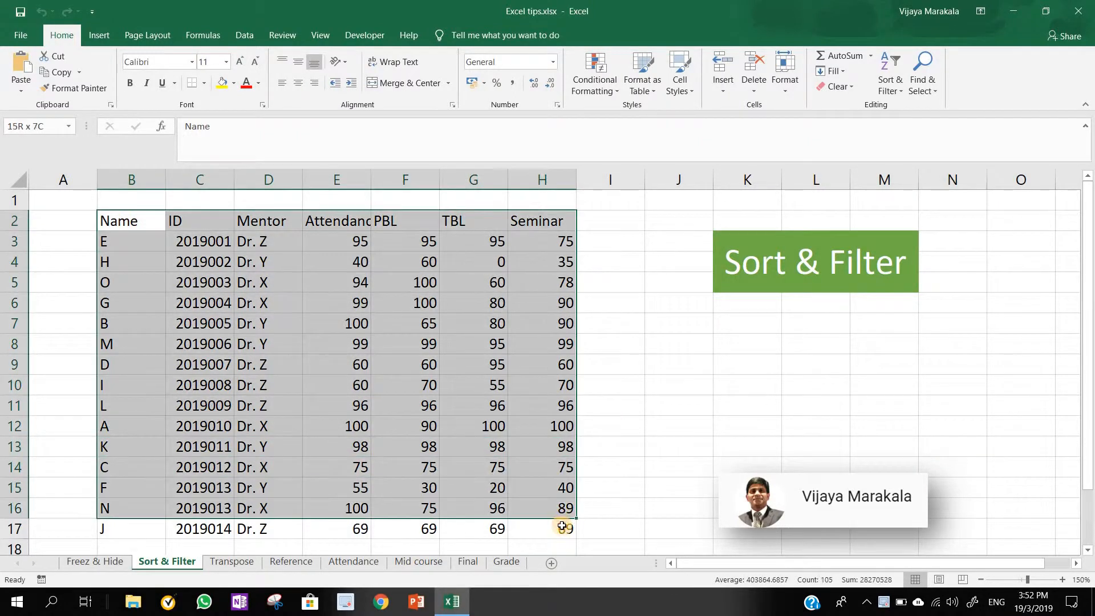
{"action": "left_click", "coordinate": [637, 401]}
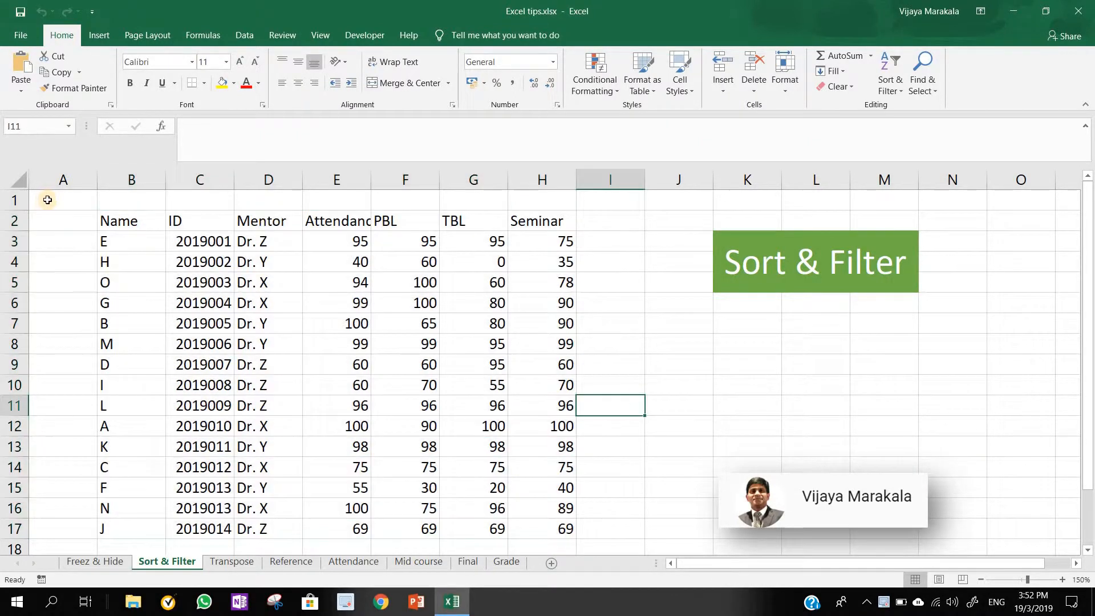
{"action": "left_click", "coordinate": [127, 175]}
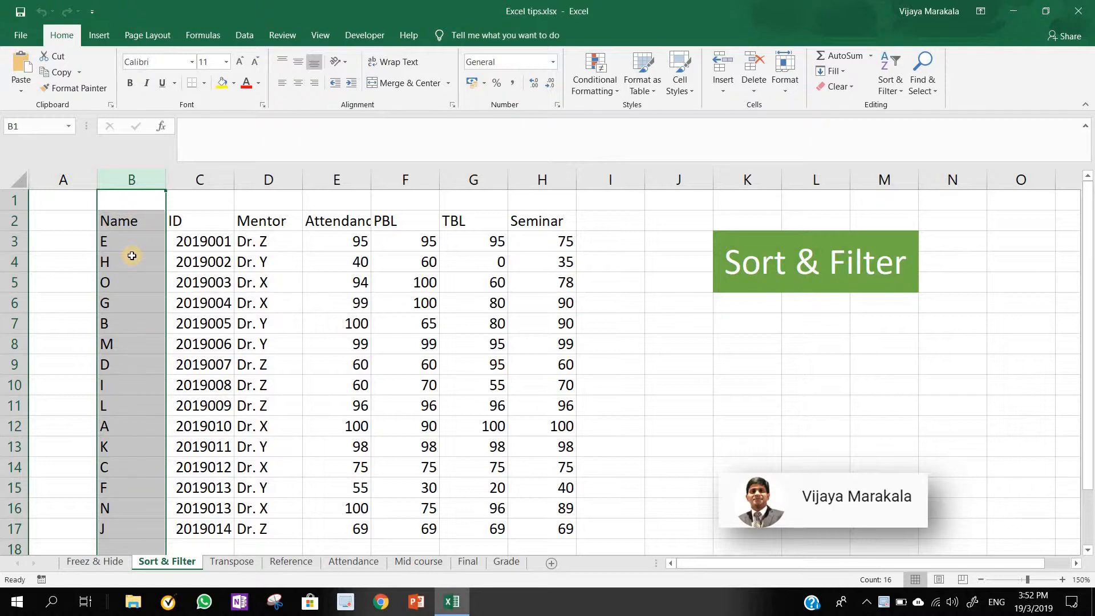
{"action": "left_click", "coordinate": [114, 430]}
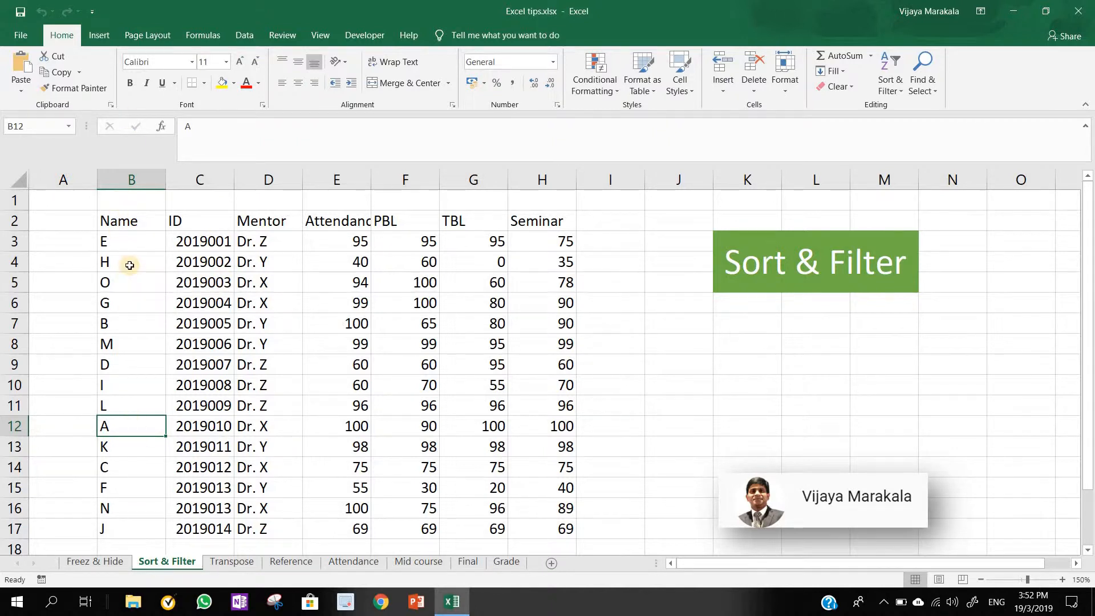
{"action": "left_click", "coordinate": [273, 167]}
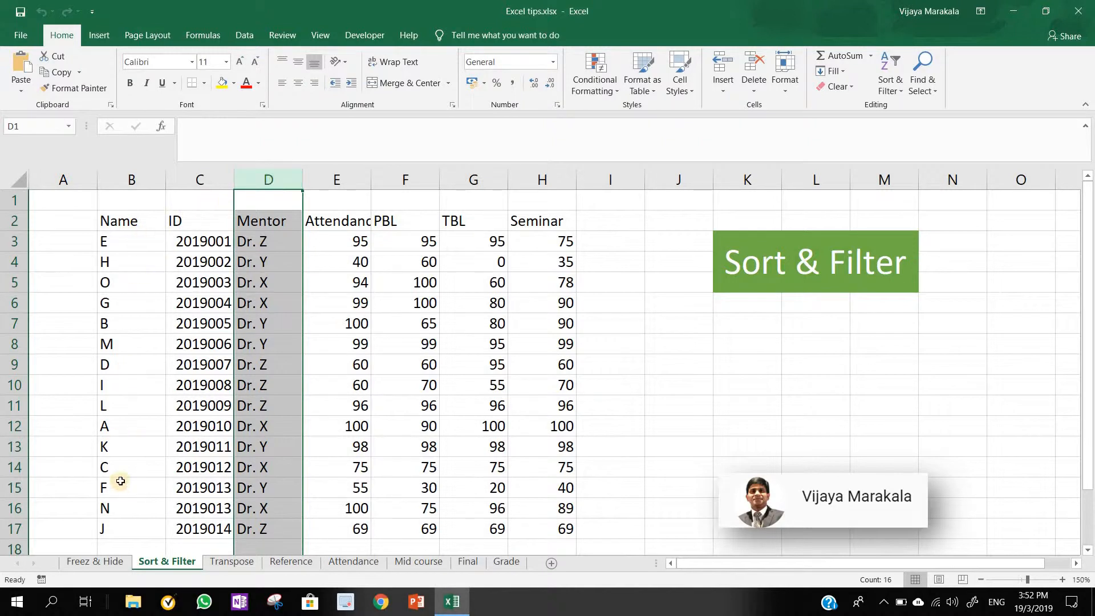
{"action": "left_click", "coordinate": [283, 285]}
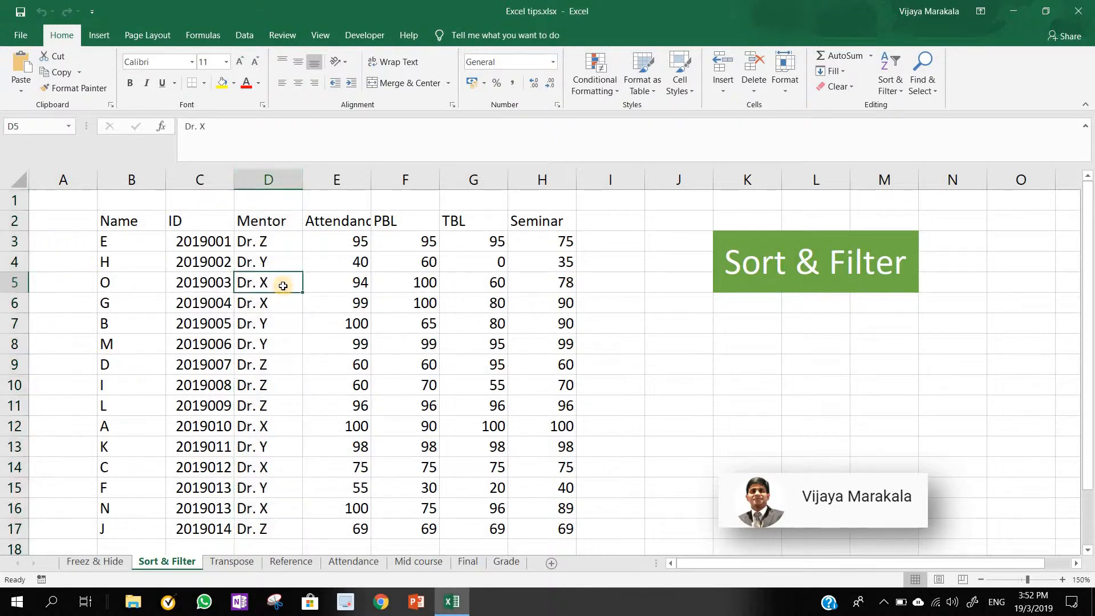
{"action": "left_click", "coordinate": [284, 260]}
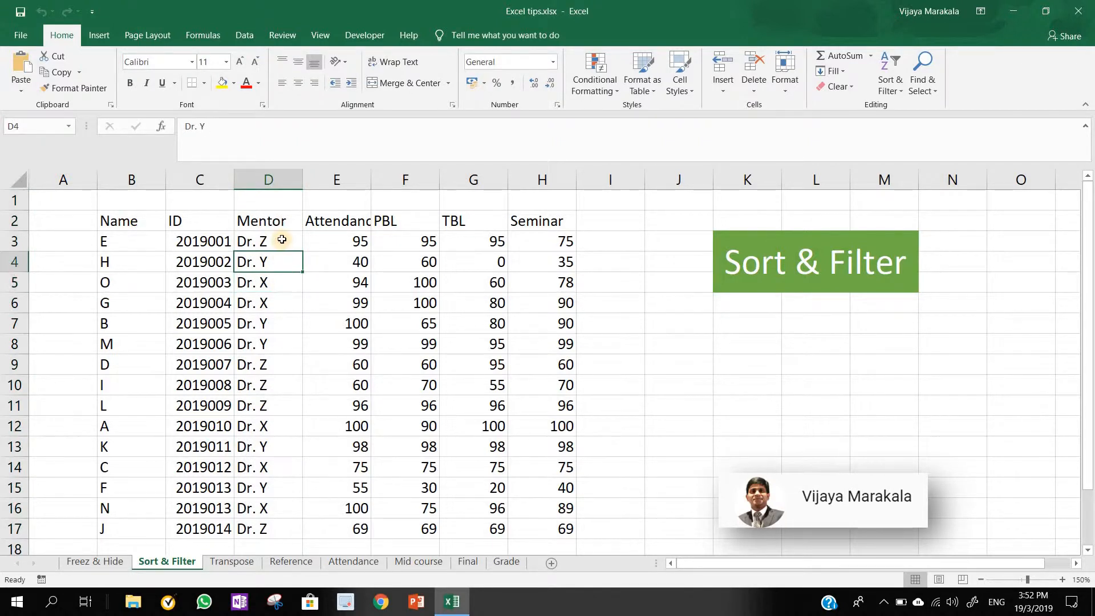
{"action": "left_click", "coordinate": [282, 239]}
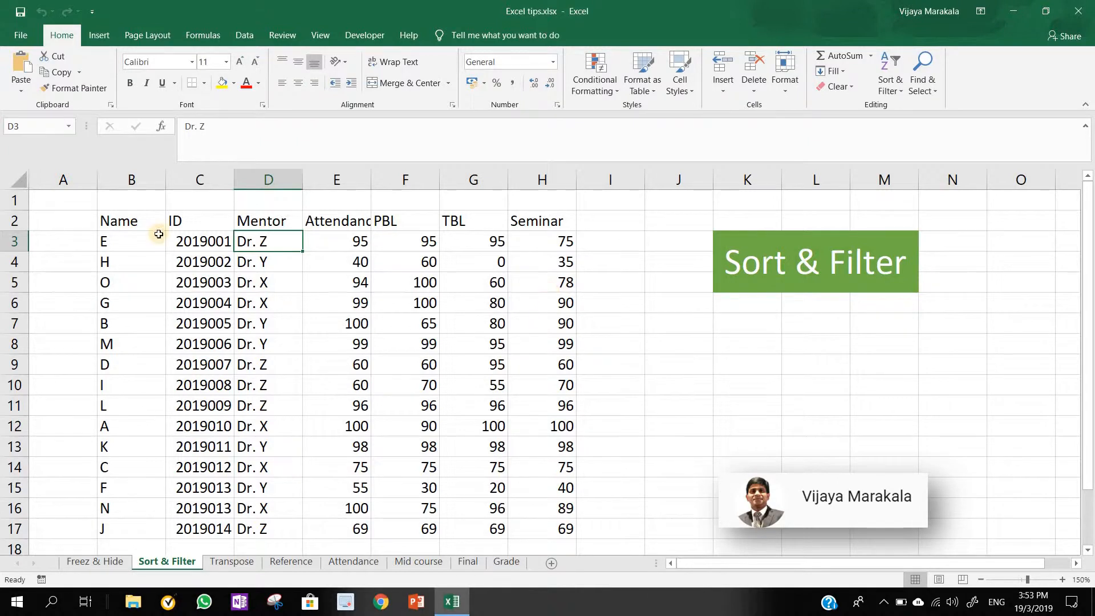
Enter the note "Ctrl+T" in cell K9 beside the student data
{"action": "left_click", "coordinate": [758, 368]}
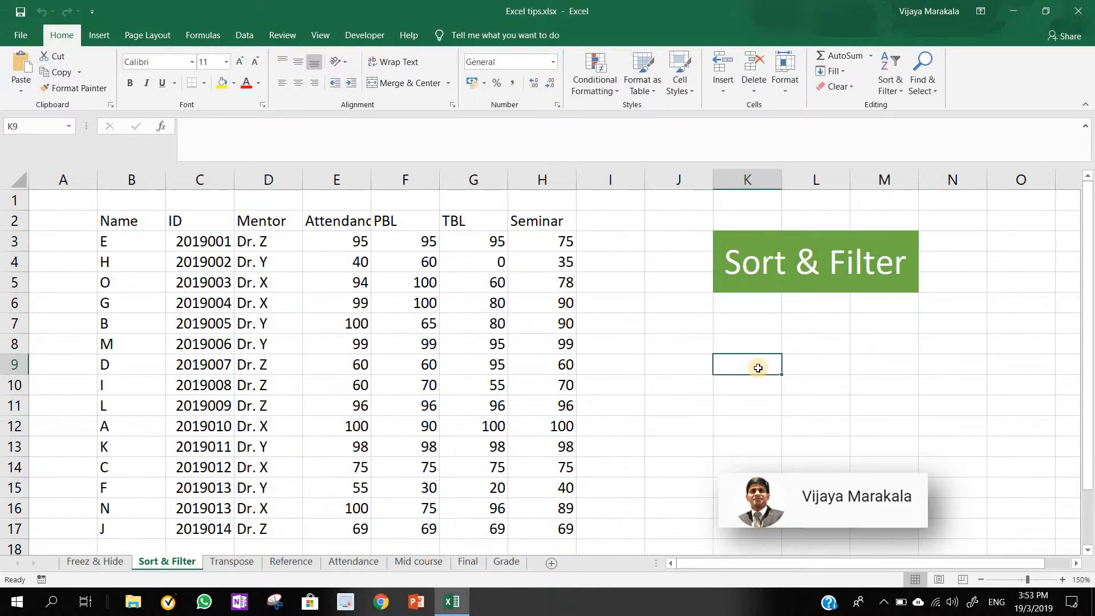
{"action": "type", "text": "Ctrl+T"}
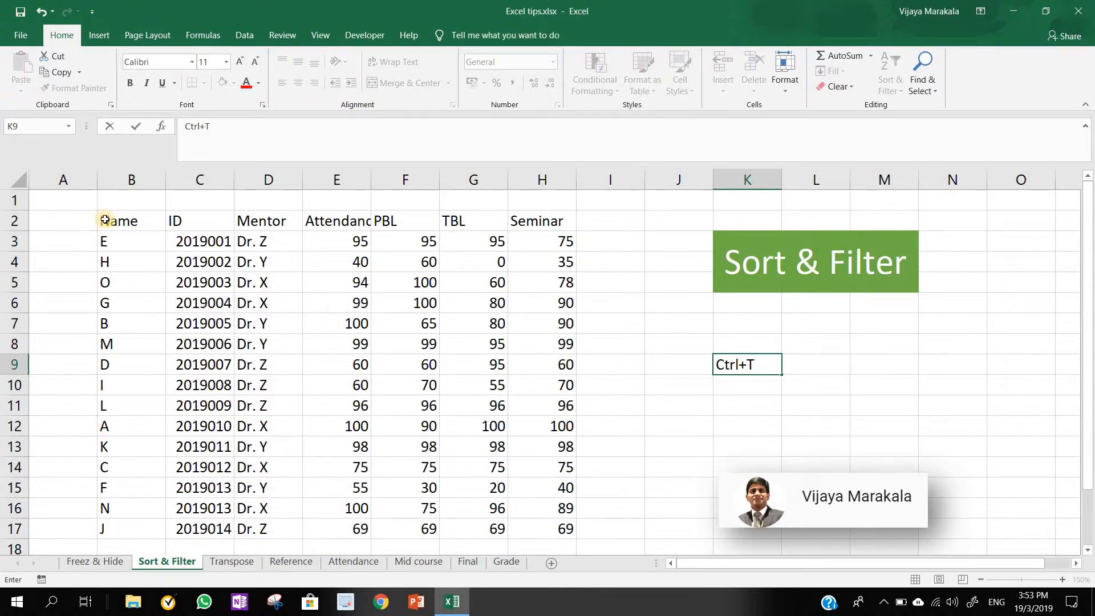
Convert the student data in B2:H17 into a table whose first row serves as headers
{"action": "left_click_drag", "start_coordinate": [108, 220], "coordinate": [538, 526]}
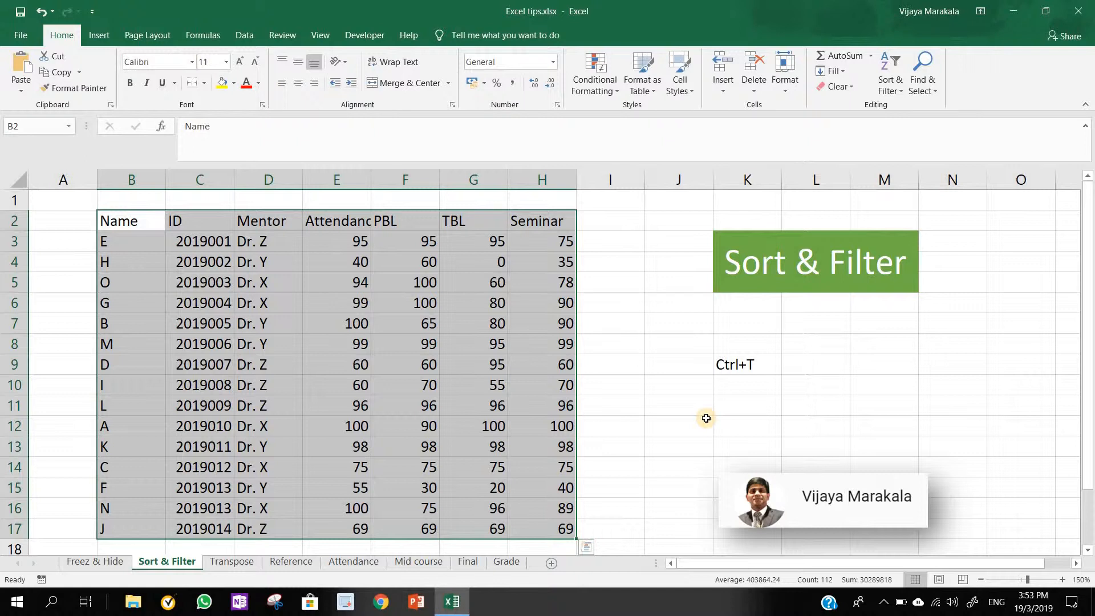
{"action": "key", "text": "ctrl+t"}
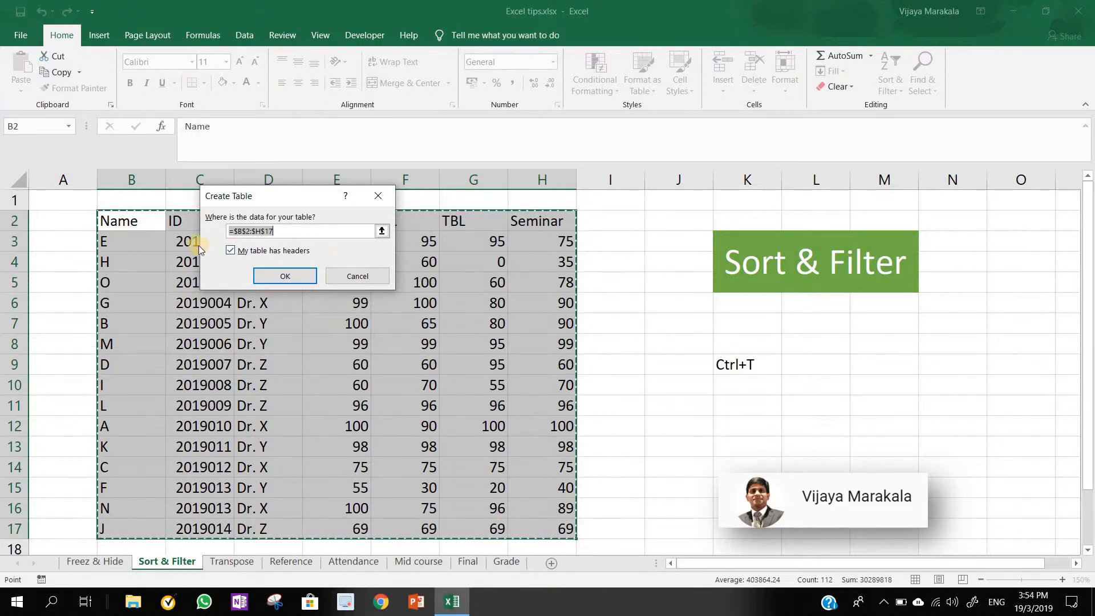
{"action": "left_click", "coordinate": [296, 277]}
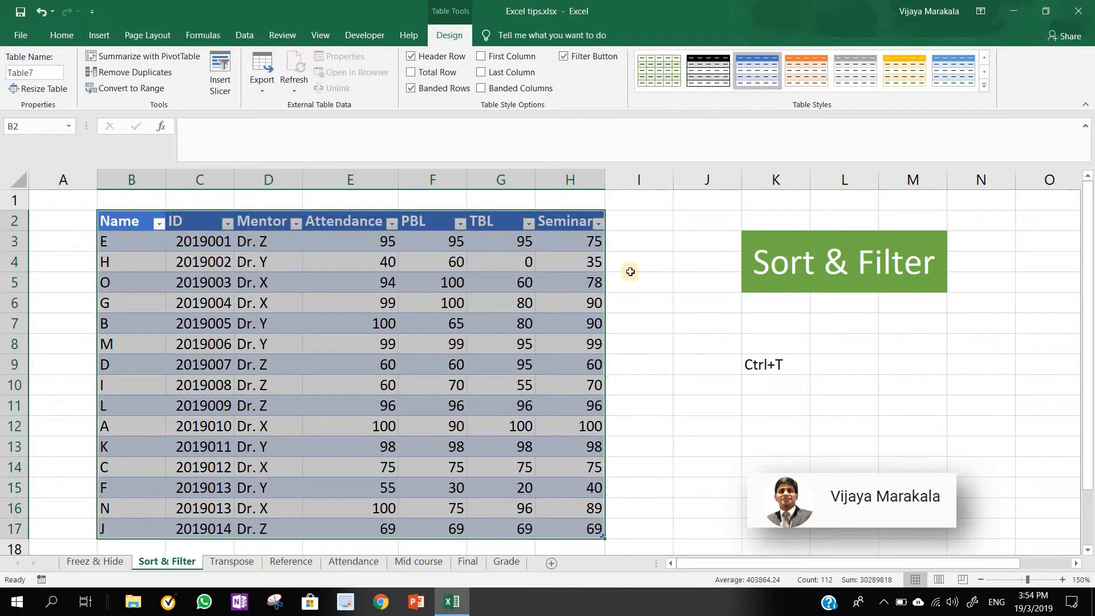
{"action": "left_click", "coordinate": [630, 271]}
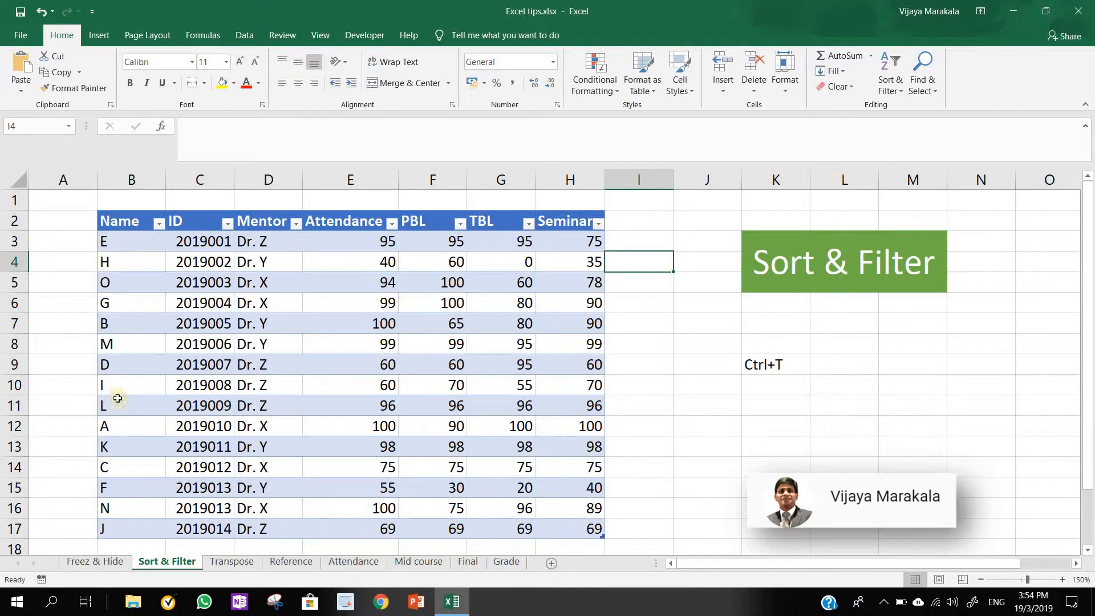
Sort the table by Name from A to Z and re-sort it by ID from smallest to largest
{"action": "left_click", "coordinate": [160, 224]}
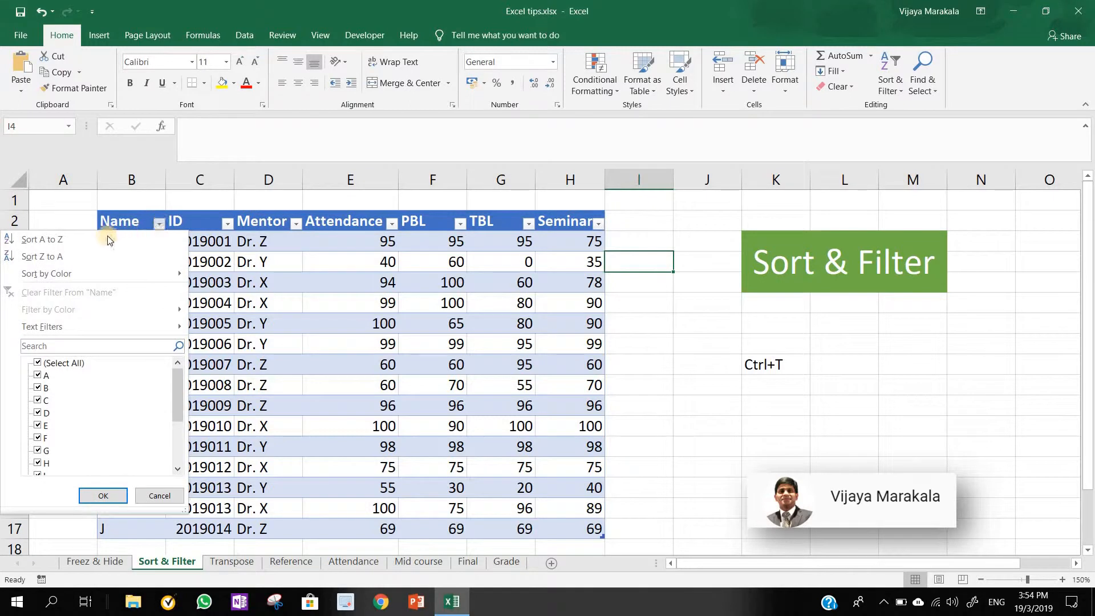
{"action": "left_click", "coordinate": [53, 239]}
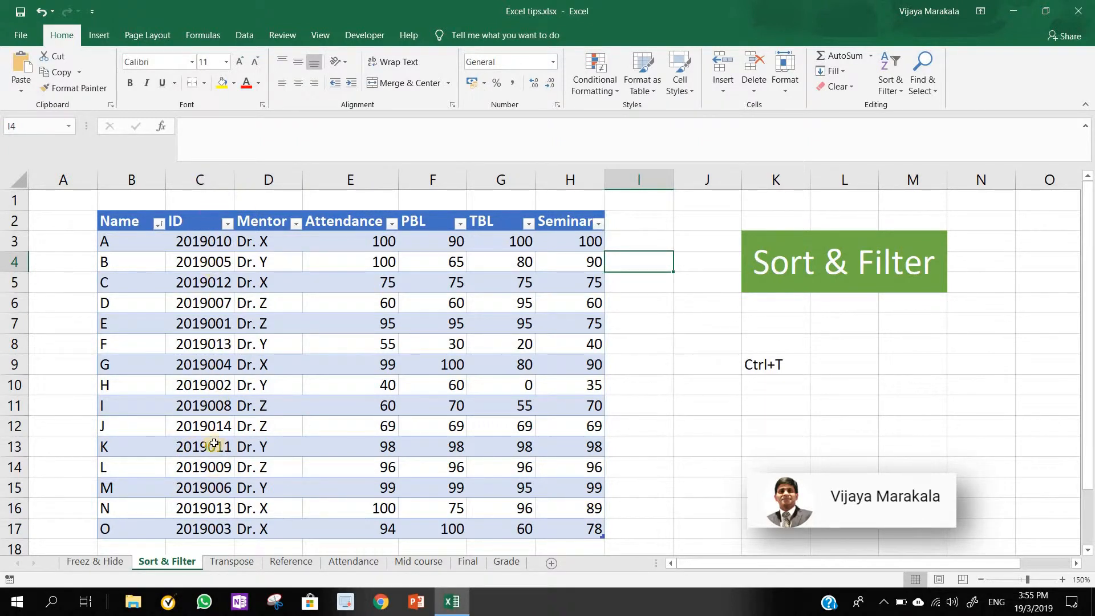
{"action": "left_click", "coordinate": [229, 223]}
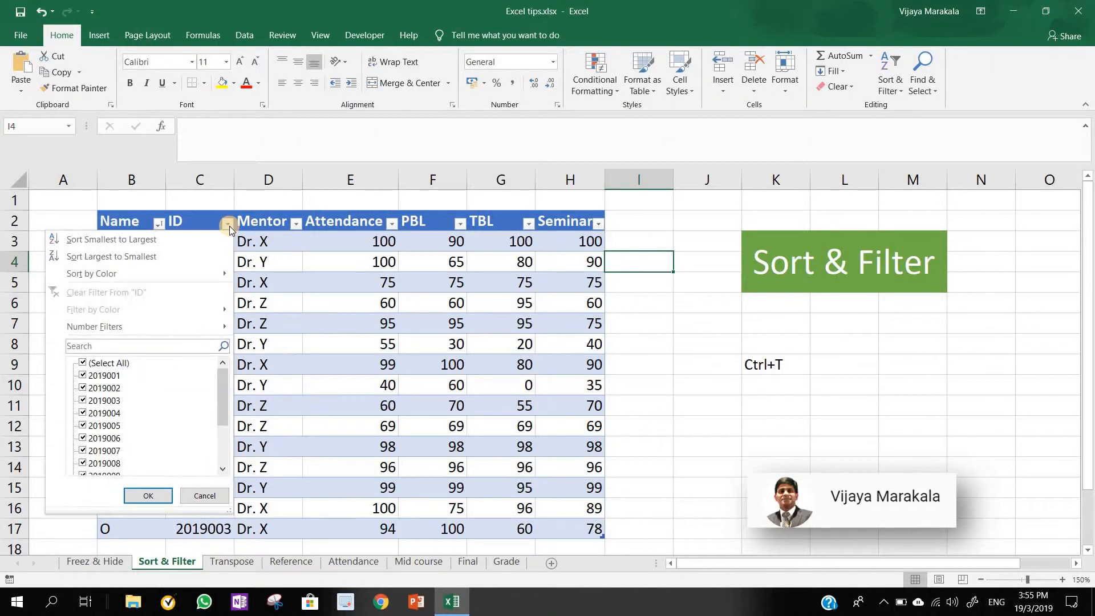
{"action": "left_click", "coordinate": [105, 241]}
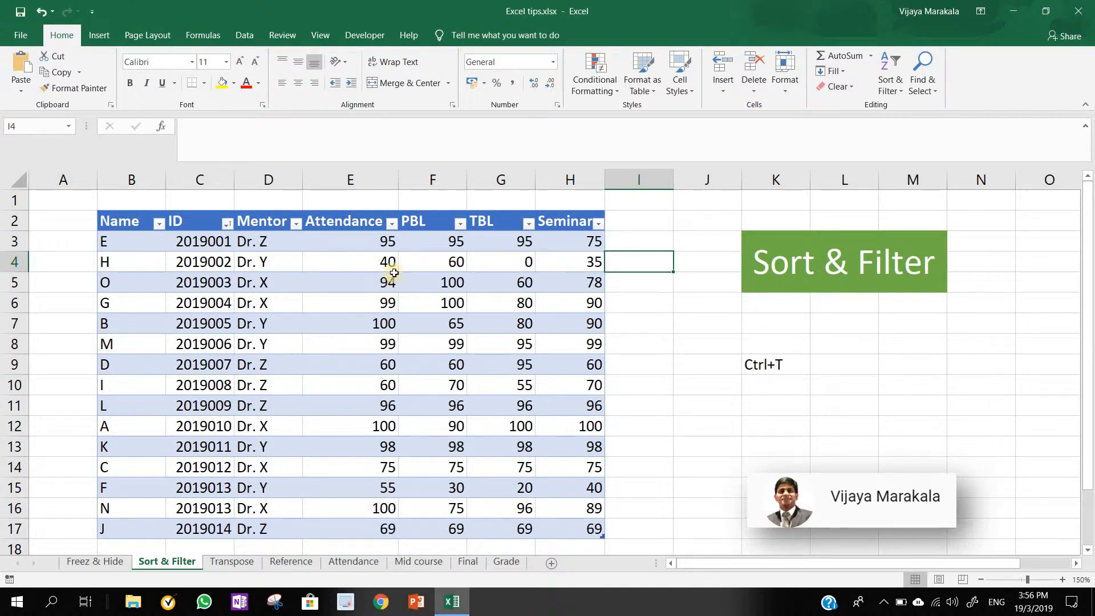
Filter the Attendance column with a number filter to show only rows where attendance is less than 80
{"action": "left_click", "coordinate": [393, 225]}
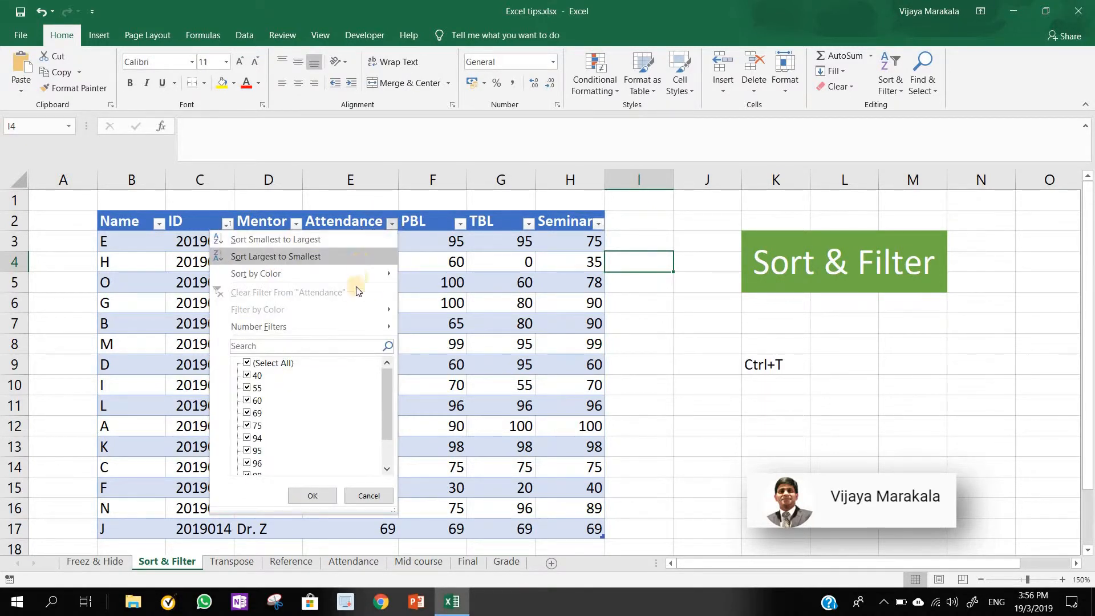
{"action": "mouse_move", "coordinate": [306, 334]}
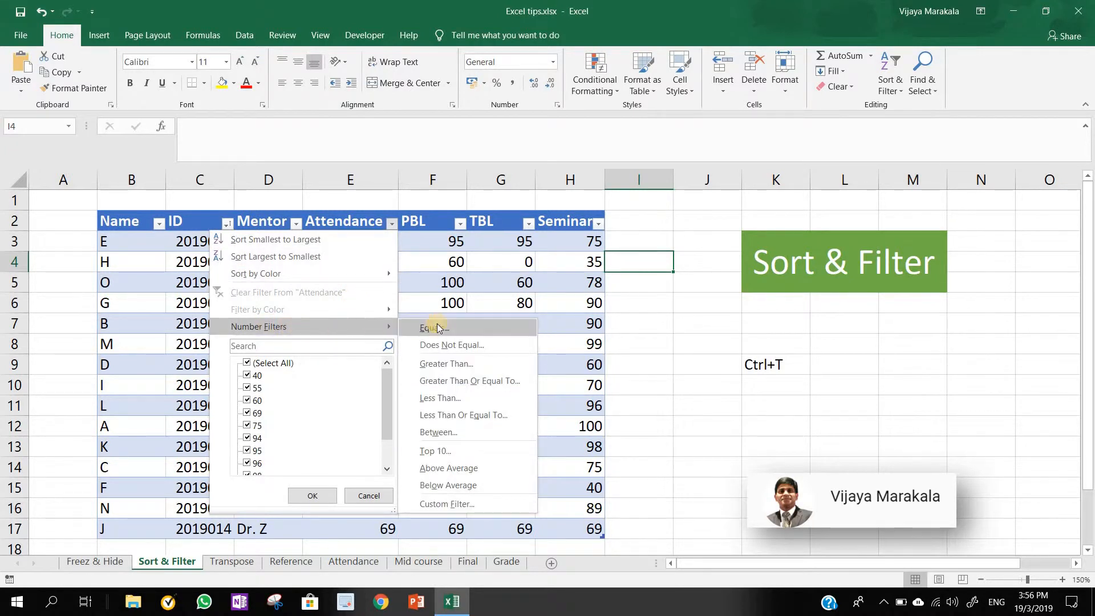
{"action": "left_click", "coordinate": [445, 399]}
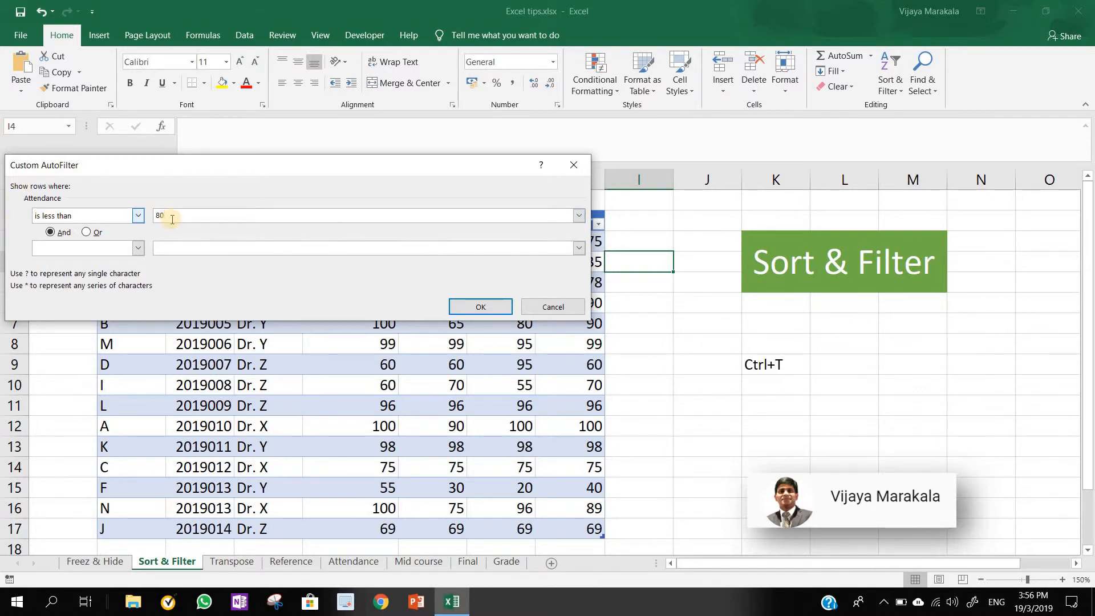
{"action": "left_click", "coordinate": [486, 307]}
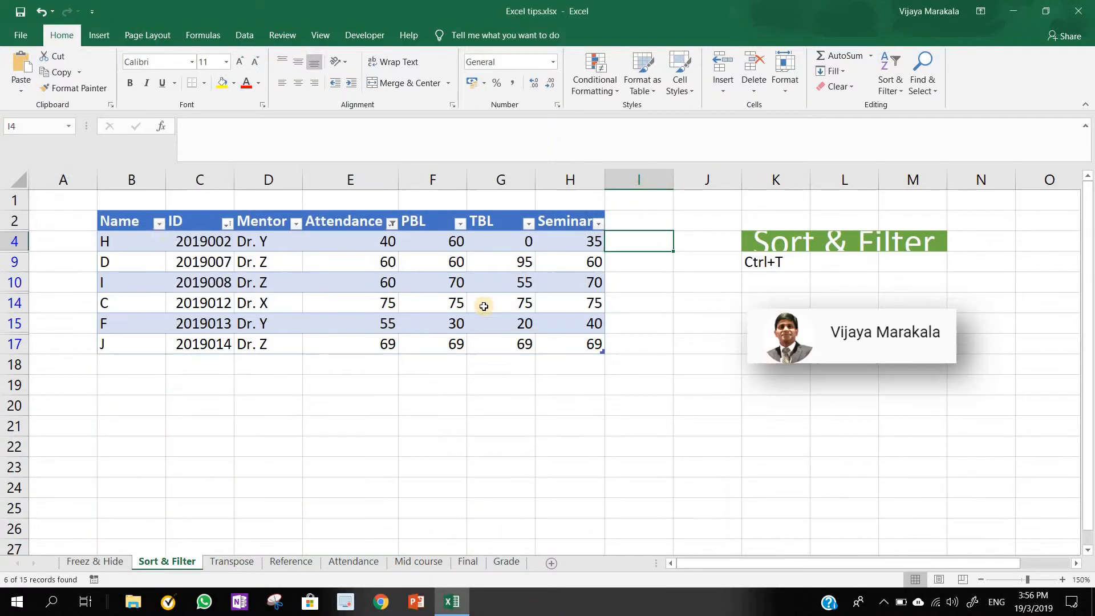
{"action": "left_click", "coordinate": [466, 409]}
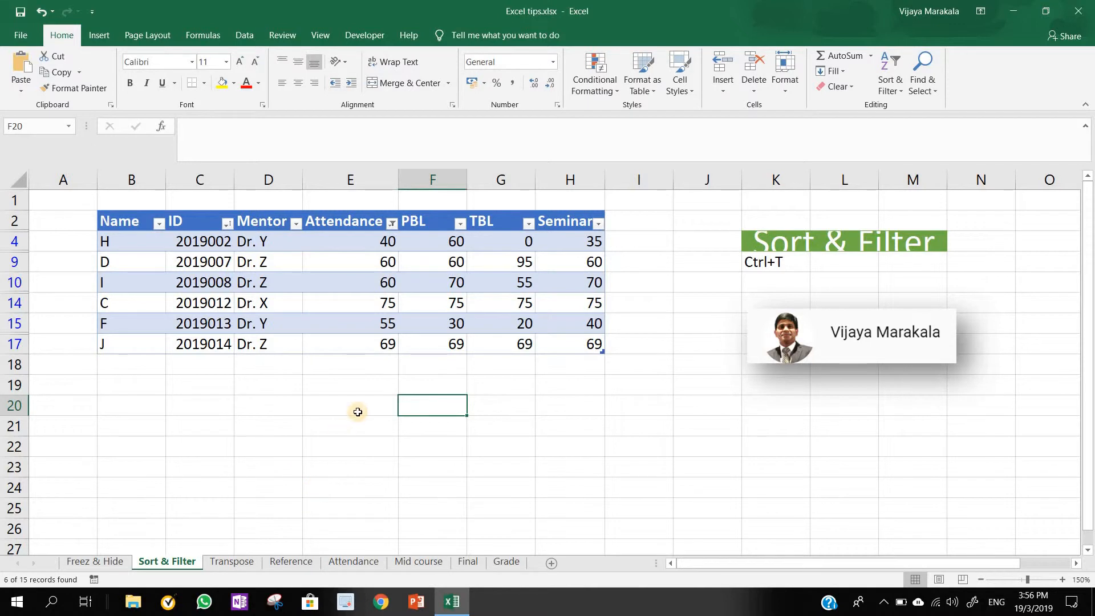
Remove the Attendance filter by selecting all of its values again
{"action": "left_click", "coordinate": [391, 224]}
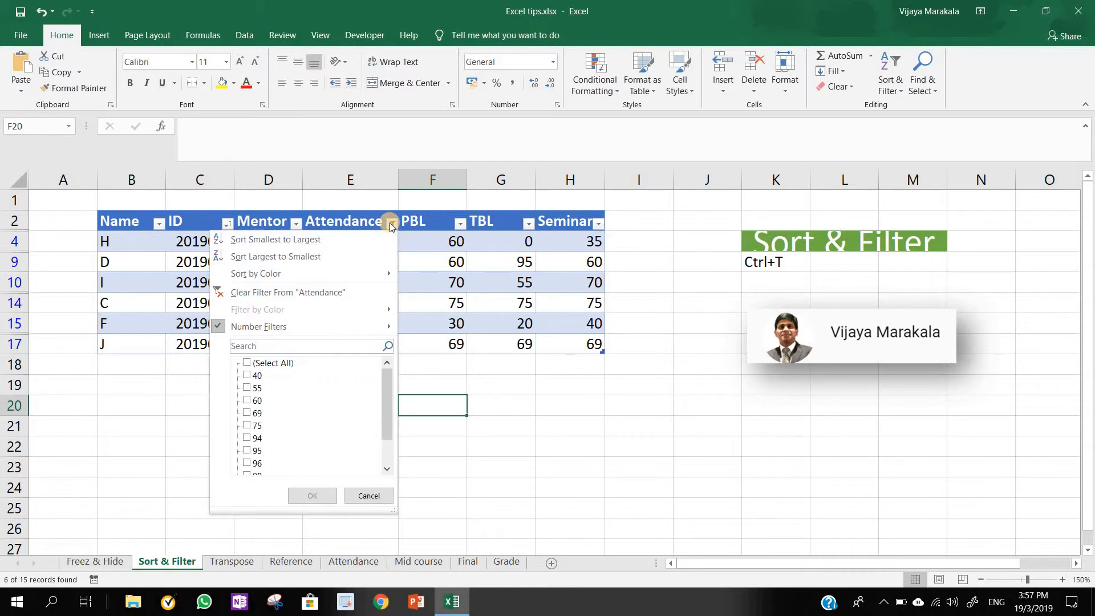
{"action": "left_click", "coordinate": [247, 363]}
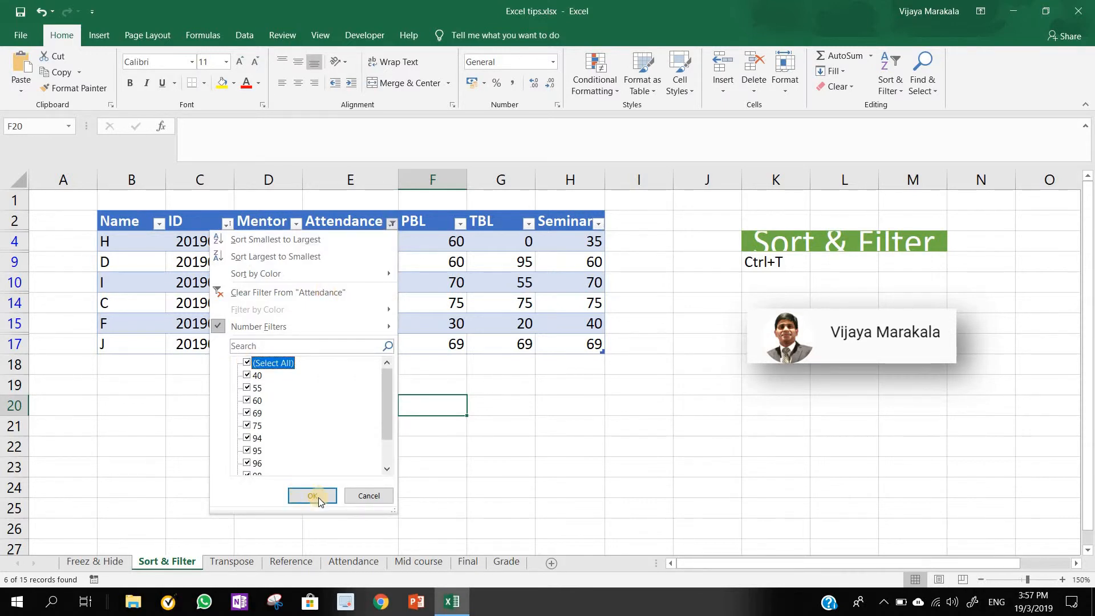
{"action": "left_click", "coordinate": [315, 496]}
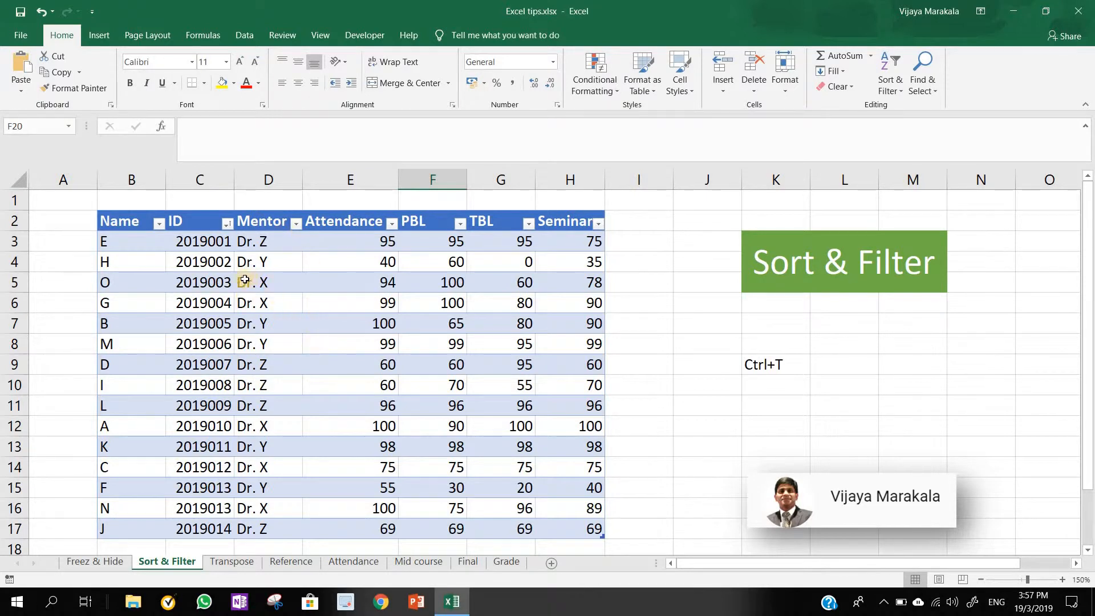
Filter the Mentor column to show only the students assigned to Dr. X
{"action": "left_click", "coordinate": [244, 282]}
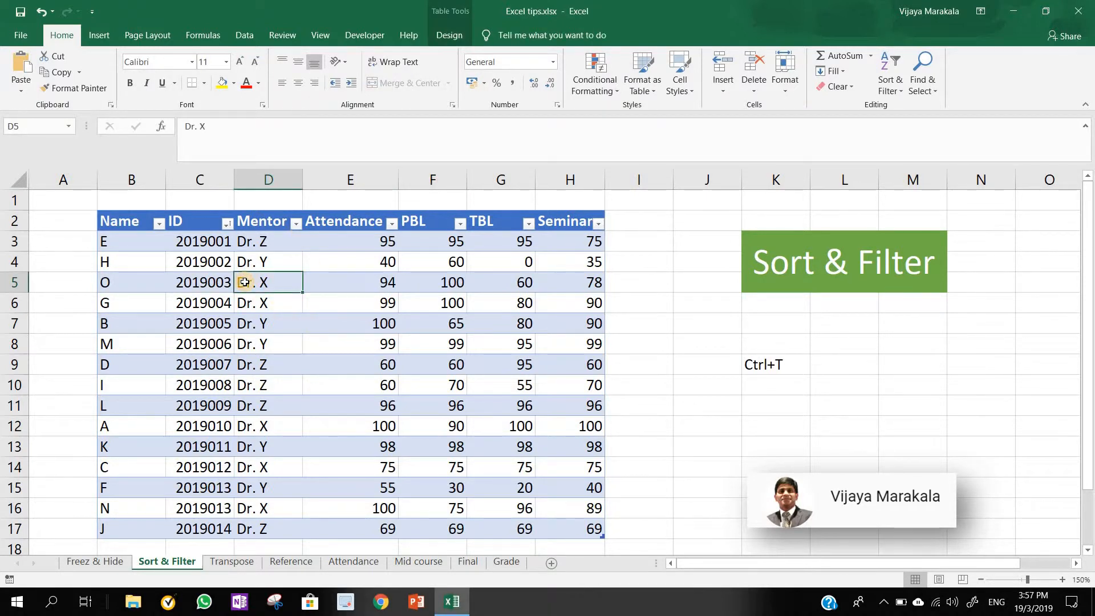
{"action": "left_click", "coordinate": [297, 222]}
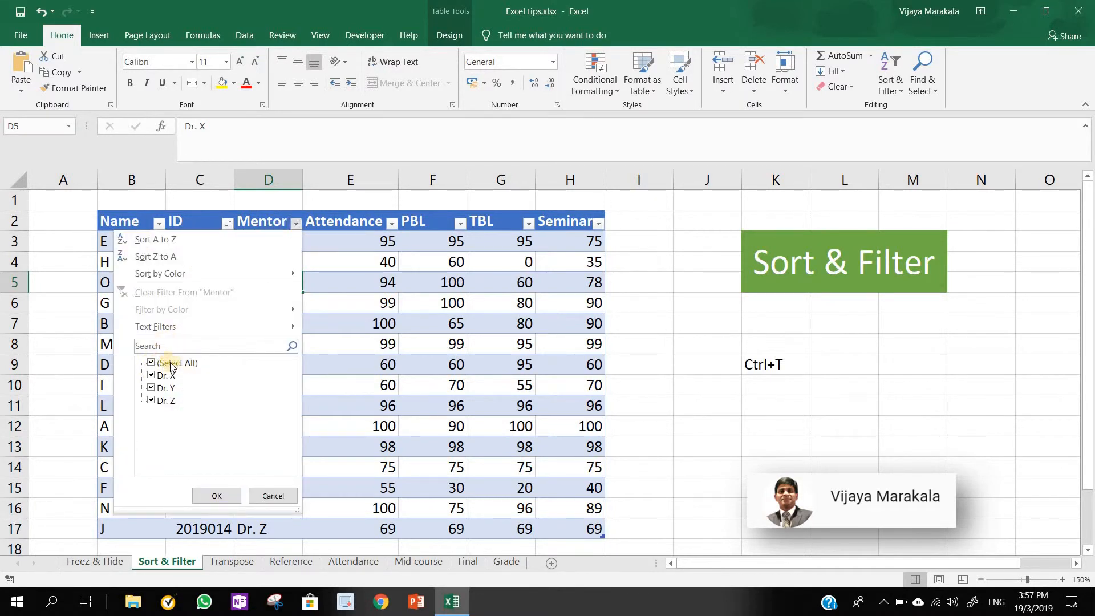
{"action": "left_click", "coordinate": [152, 363]}
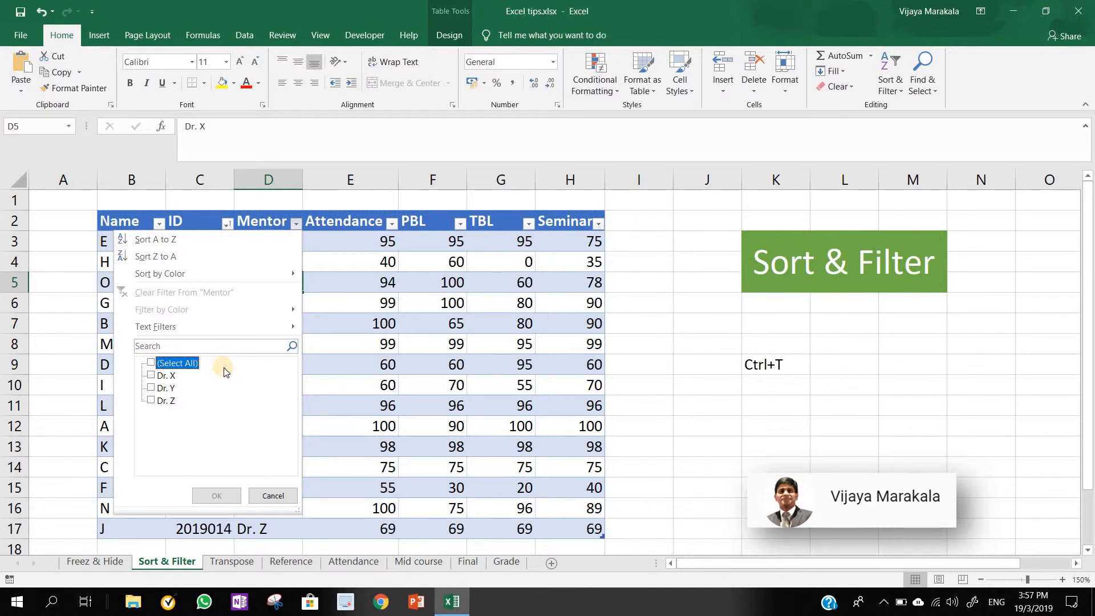
{"action": "left_click", "coordinate": [151, 376]}
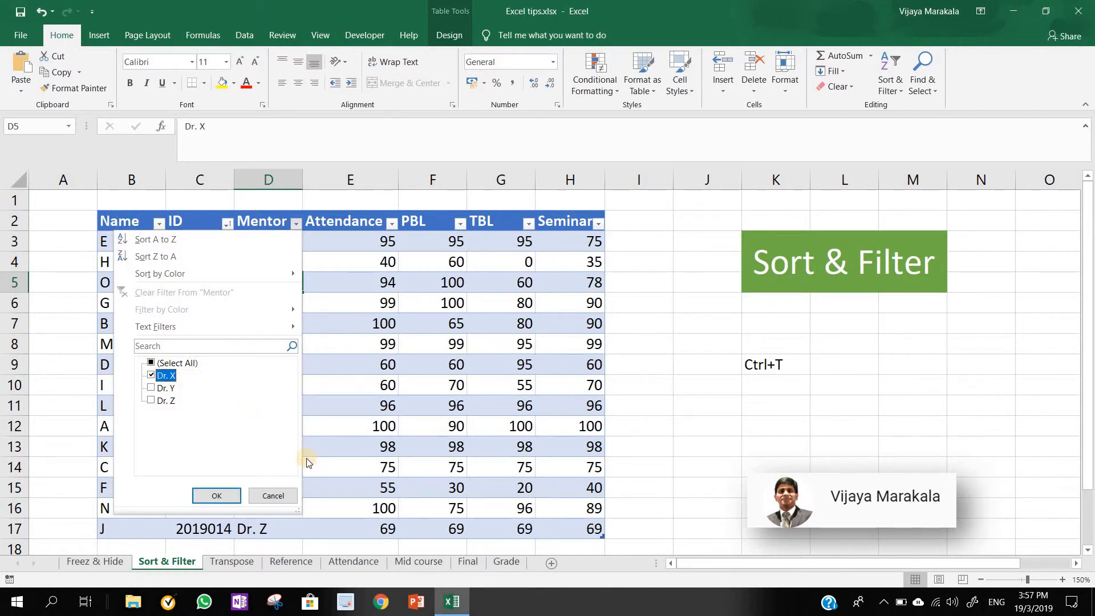
{"action": "left_click", "coordinate": [229, 494]}
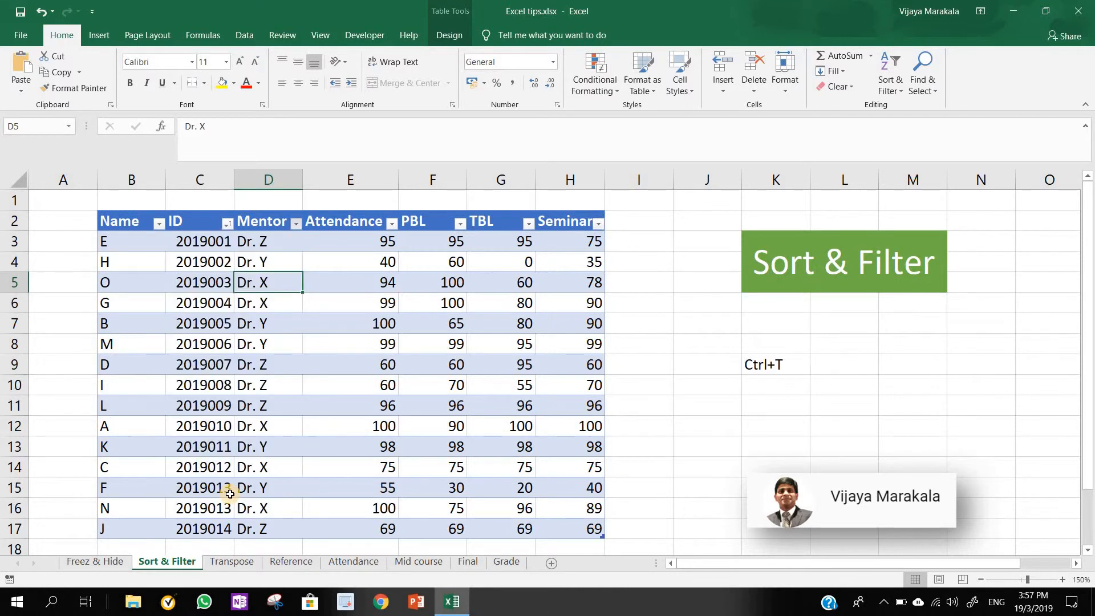
{"action": "left_click", "coordinate": [342, 425]}
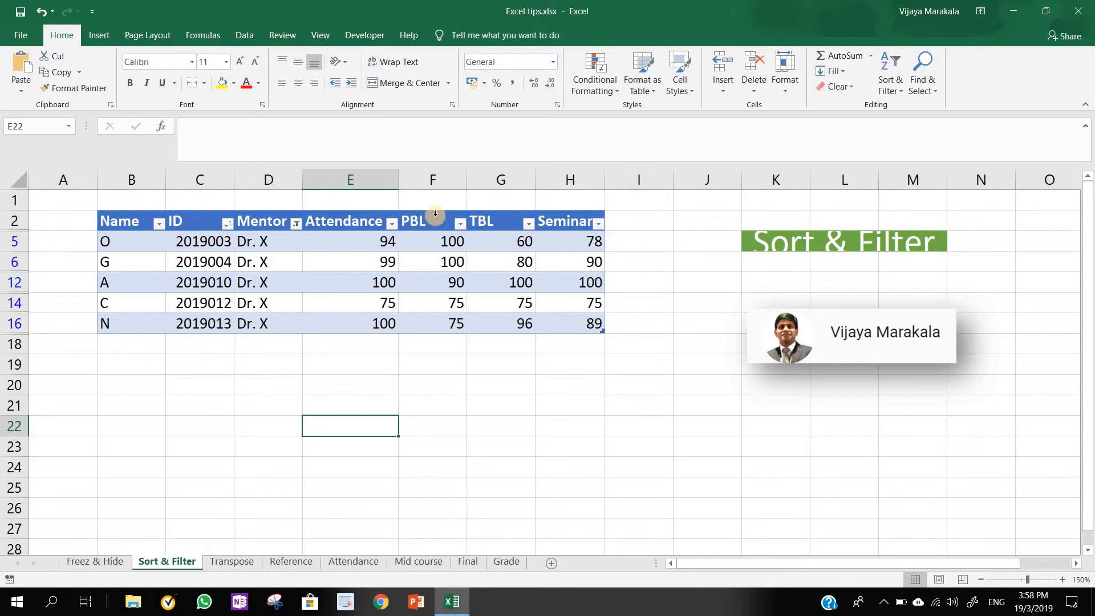
{"action": "left_click_drag", "start_coordinate": [101, 220], "coordinate": [556, 325]}
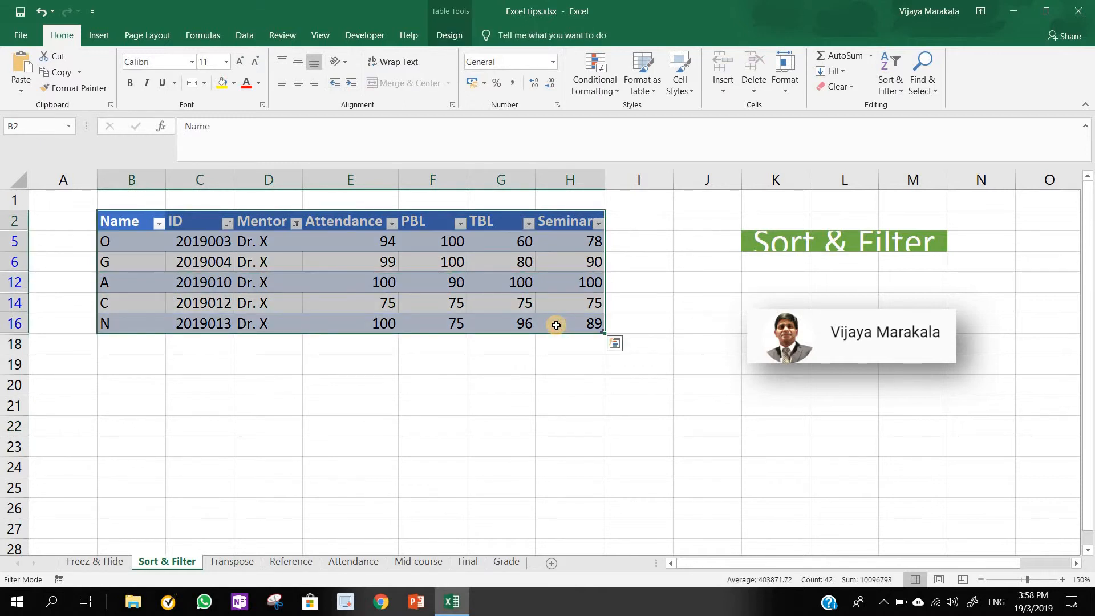
{"action": "left_click", "coordinate": [489, 402]}
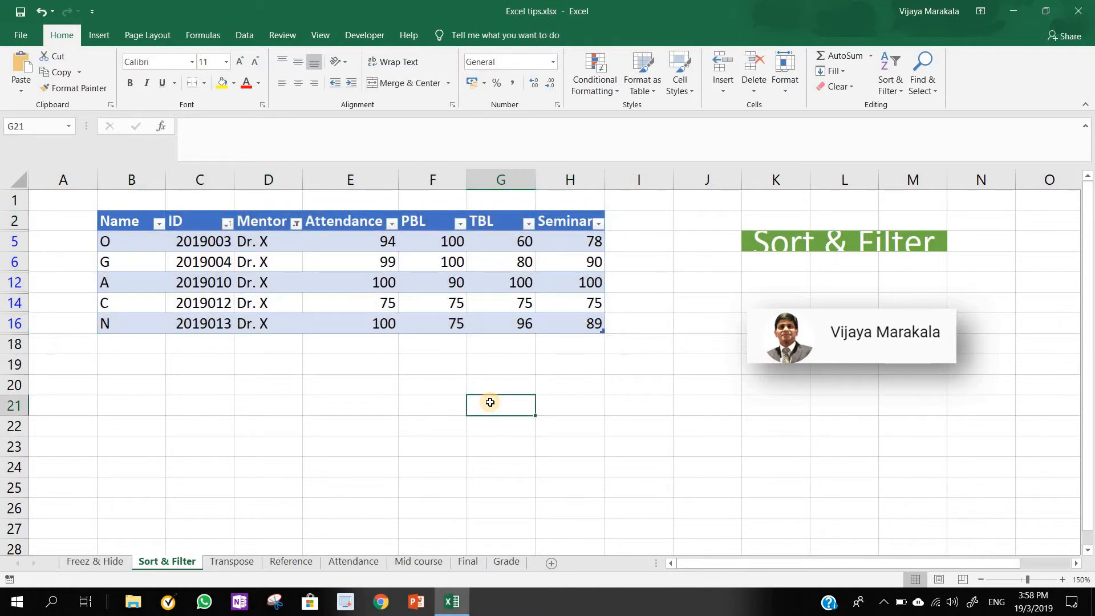
Clear the Dr. X filter on the Mentor column by selecting all mentors again
{"action": "left_click", "coordinate": [295, 223]}
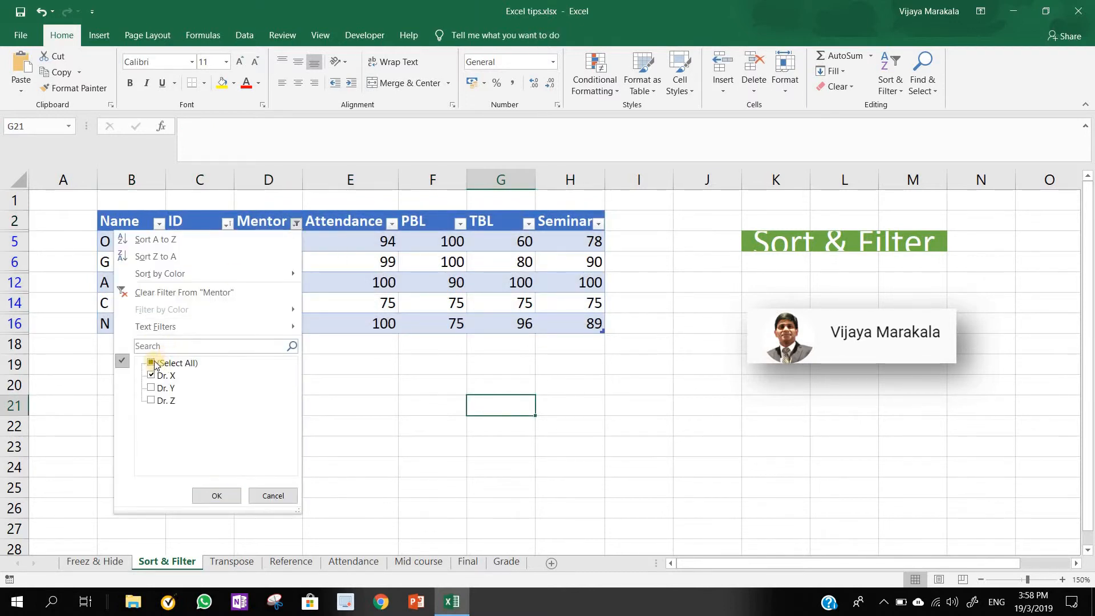
{"action": "left_click", "coordinate": [154, 364]}
{"action": "left_click", "coordinate": [217, 495]}
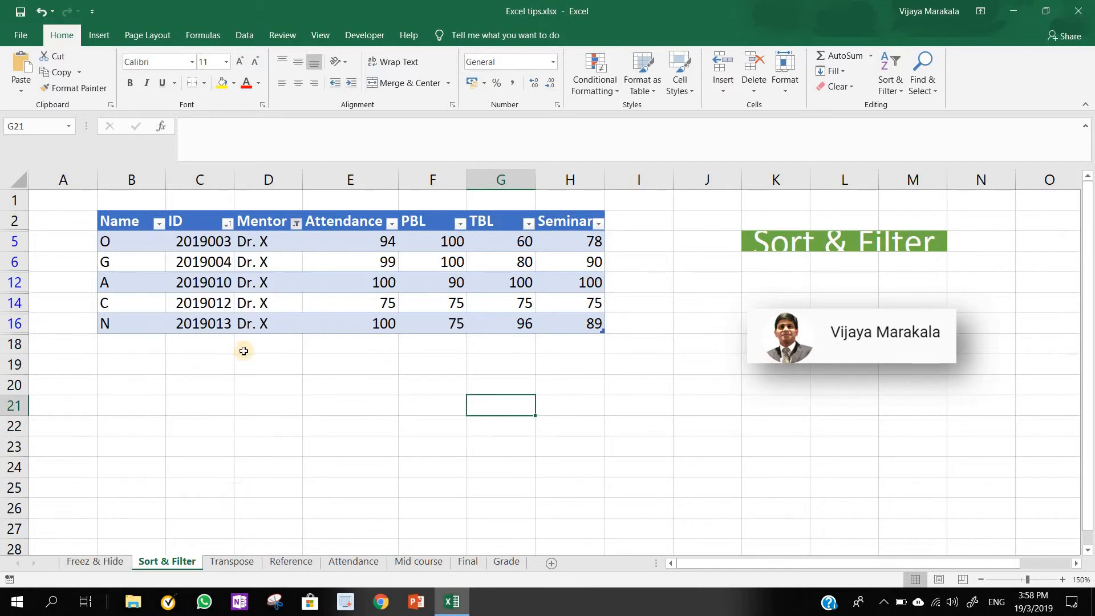
Filter the Mentor column to show only the students assigned to Dr. Y
{"action": "left_click", "coordinate": [297, 224]}
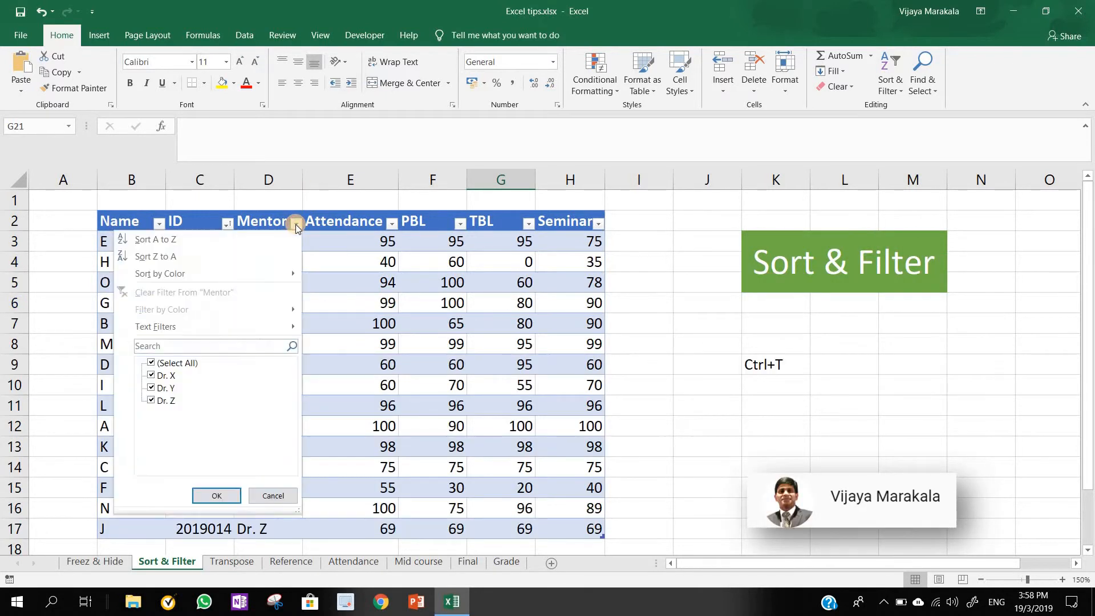
{"action": "left_click", "coordinate": [150, 363]}
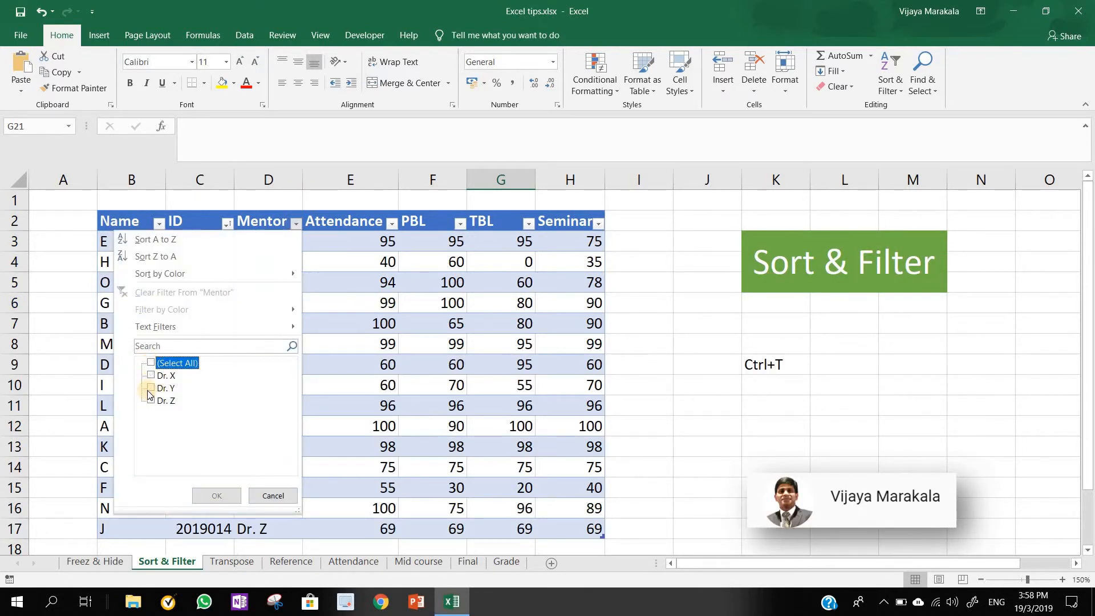
{"action": "left_click", "coordinate": [152, 390]}
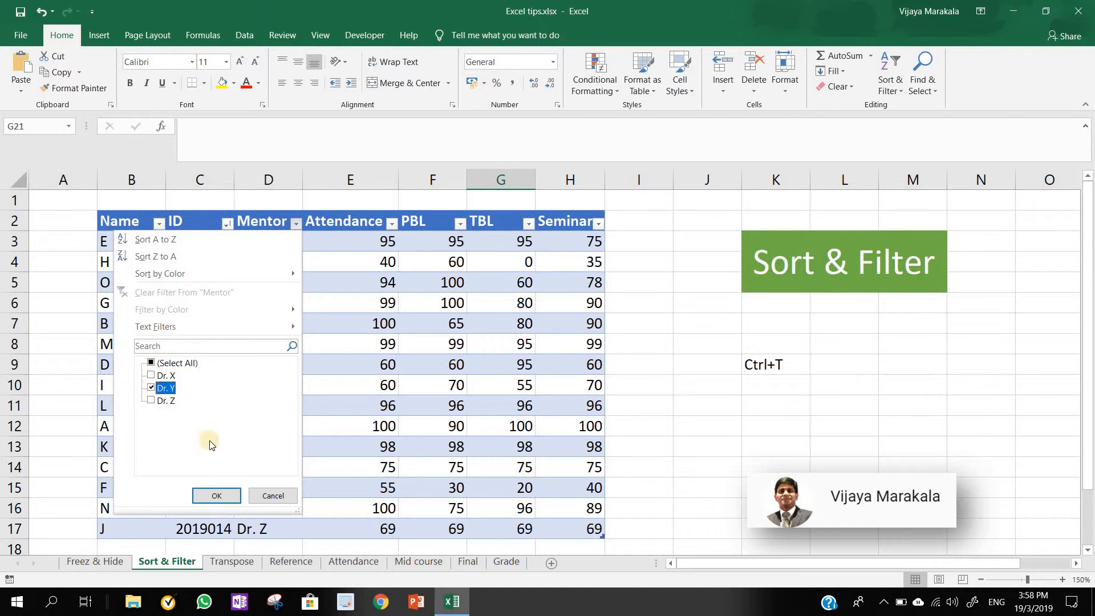
{"action": "left_click", "coordinate": [217, 496]}
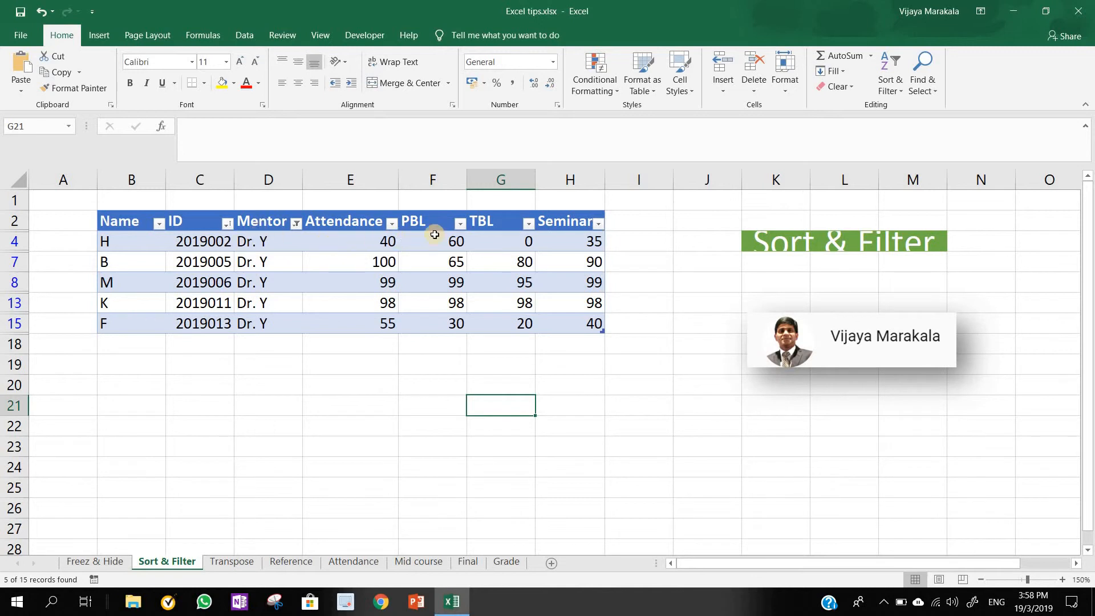
Check which of Dr. Y's students have low attendance, looking at their Attendance and Name cells
{"action": "left_click", "coordinate": [389, 242]}
{"action": "left_click", "coordinate": [392, 328]}
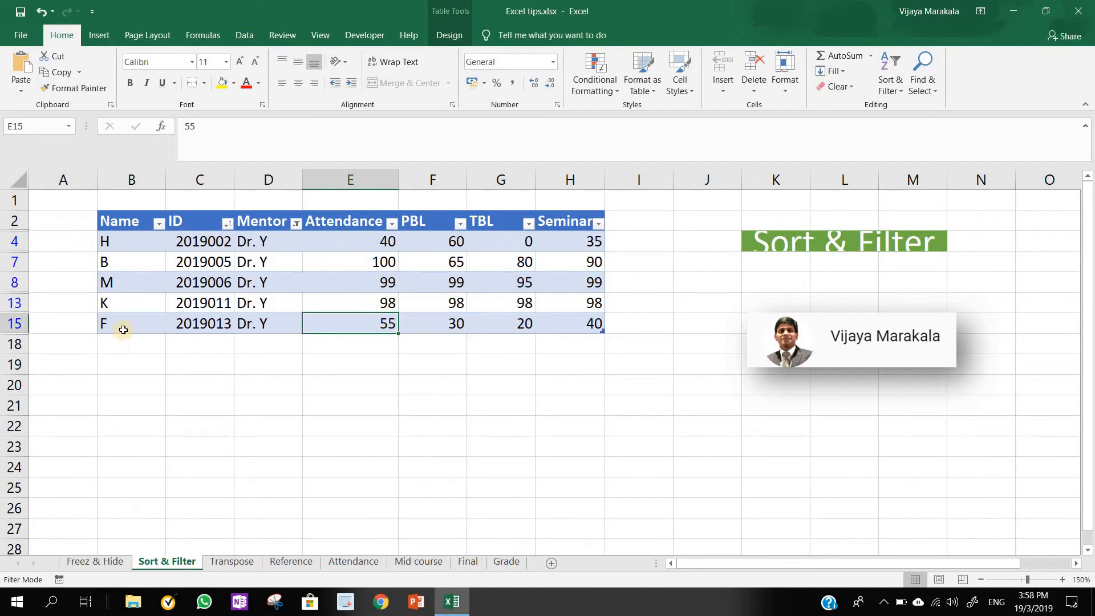
{"action": "left_click", "coordinate": [120, 242]}
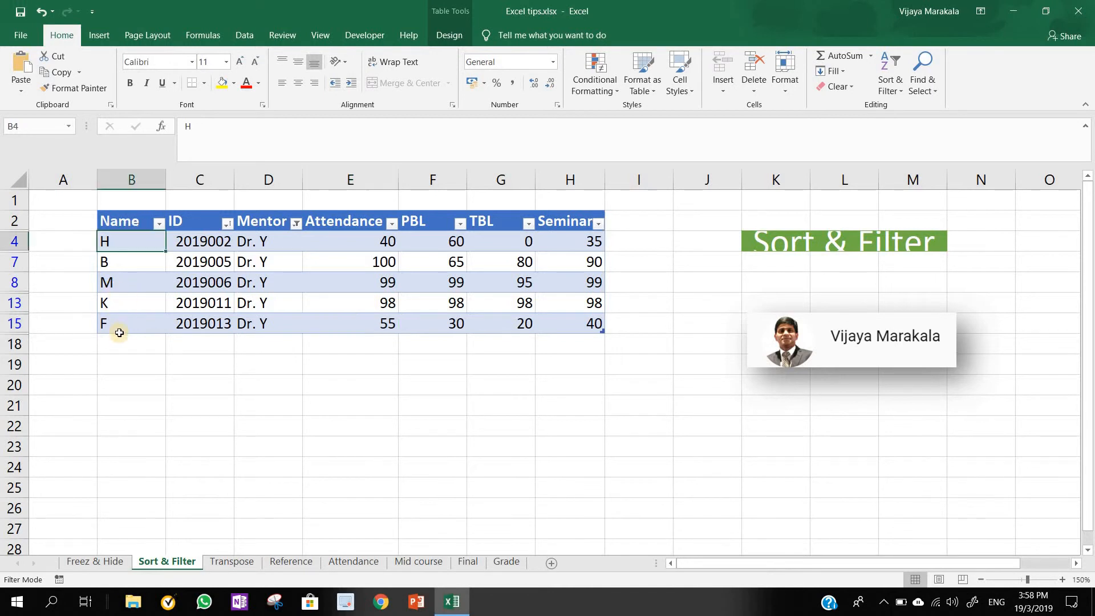
{"action": "left_click", "coordinate": [119, 330]}
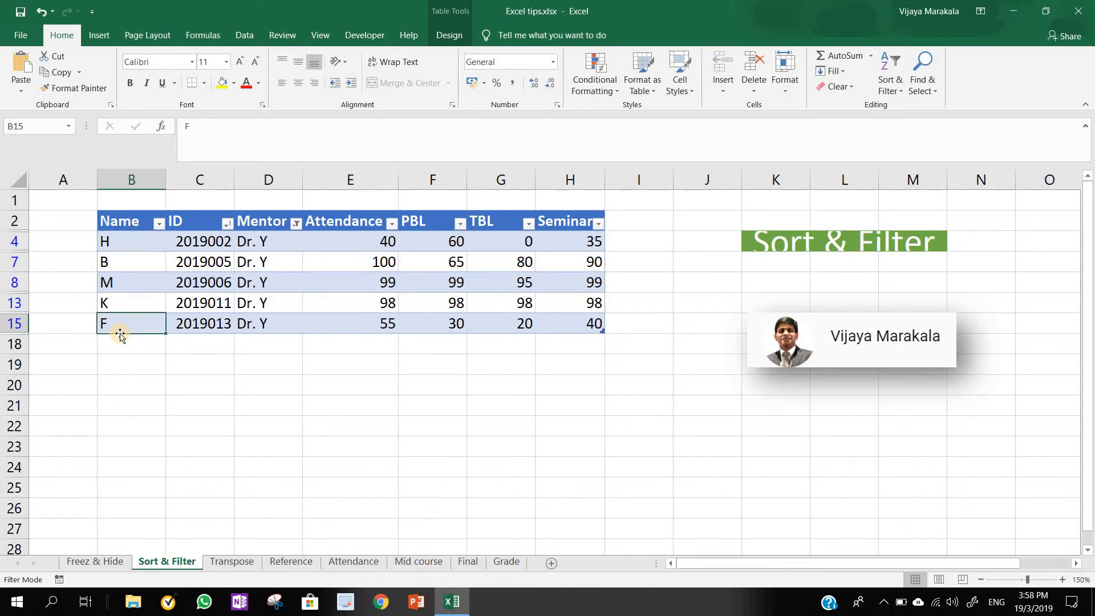
Remove the Dr. Y filter from the Mentor column so that every mentor is selected
{"action": "left_click", "coordinate": [296, 223]}
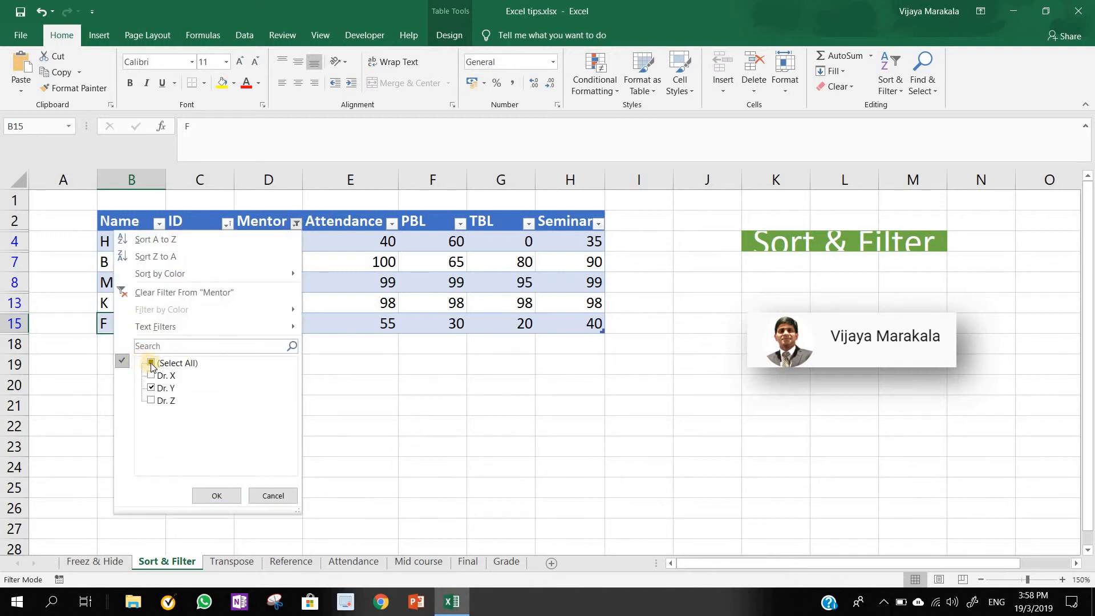
{"action": "left_click", "coordinate": [144, 364]}
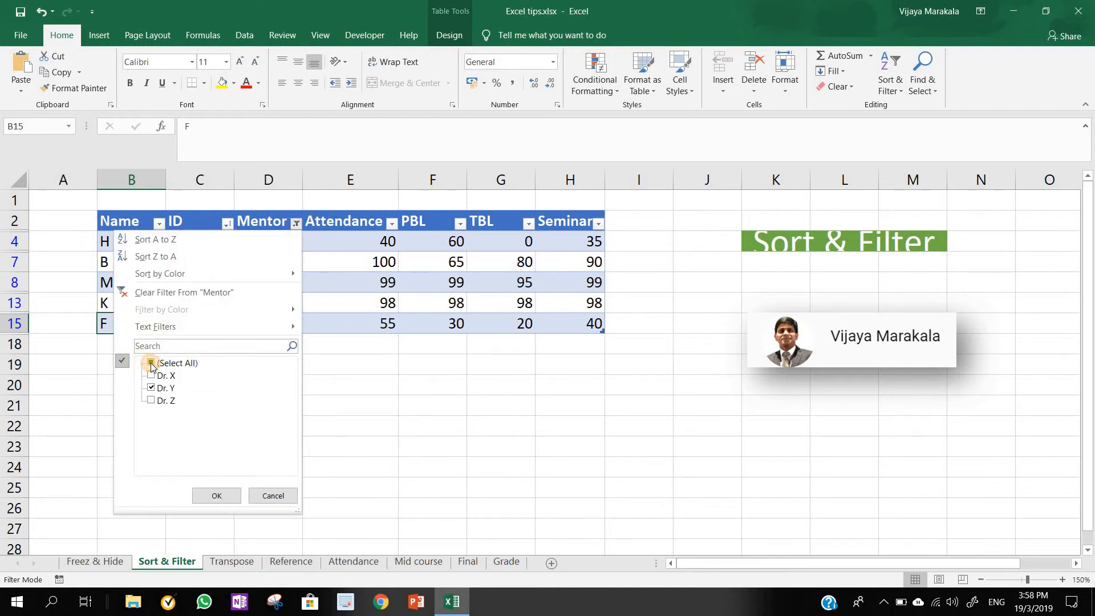
{"action": "left_click", "coordinate": [231, 496]}
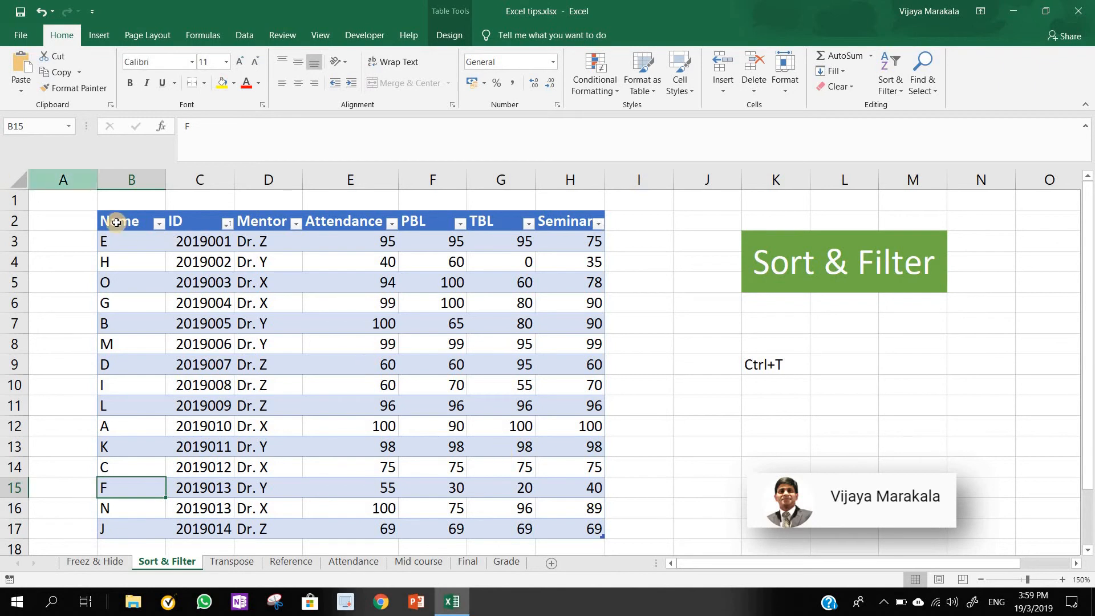
Select the whole student table, from the Name header to the last Seminar value
{"action": "left_click_drag", "start_coordinate": [110, 220], "coordinate": [600, 530]}
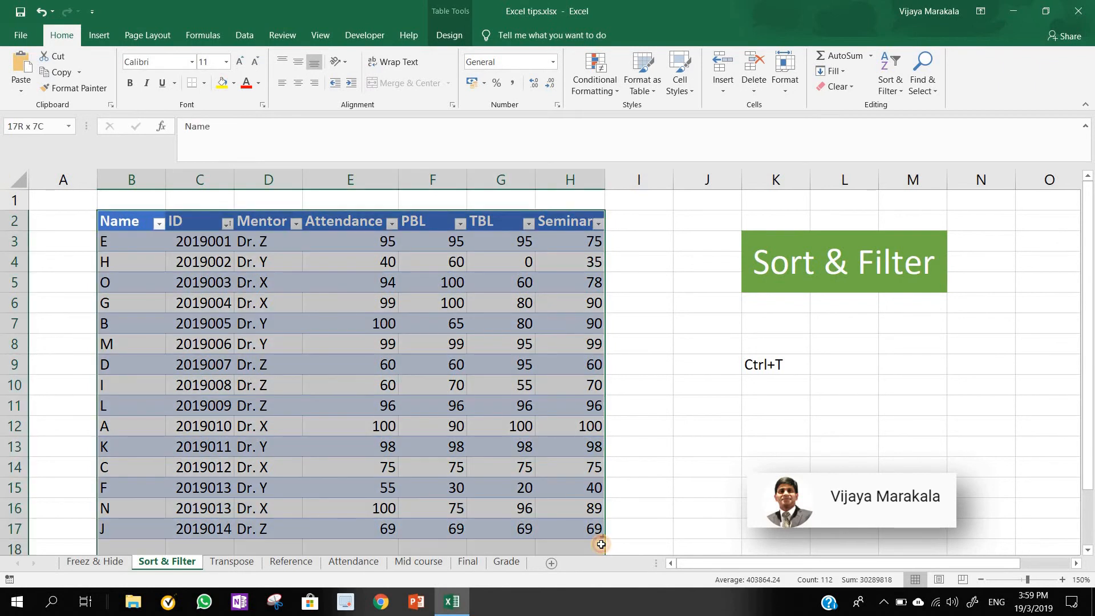